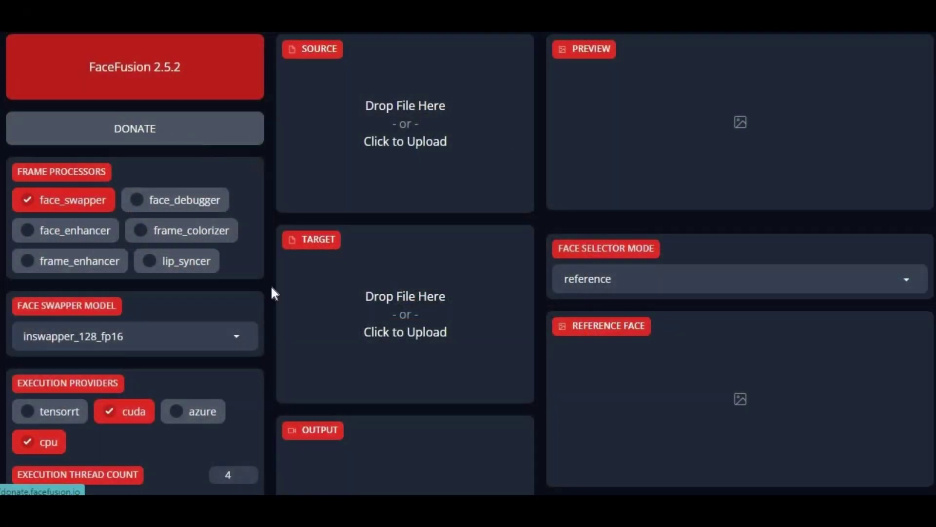
pyautogui.scroll(-4, 271, 292)
pyautogui.scroll(-4, 272, 292)
pyautogui.scroll(-4, 272, 293)
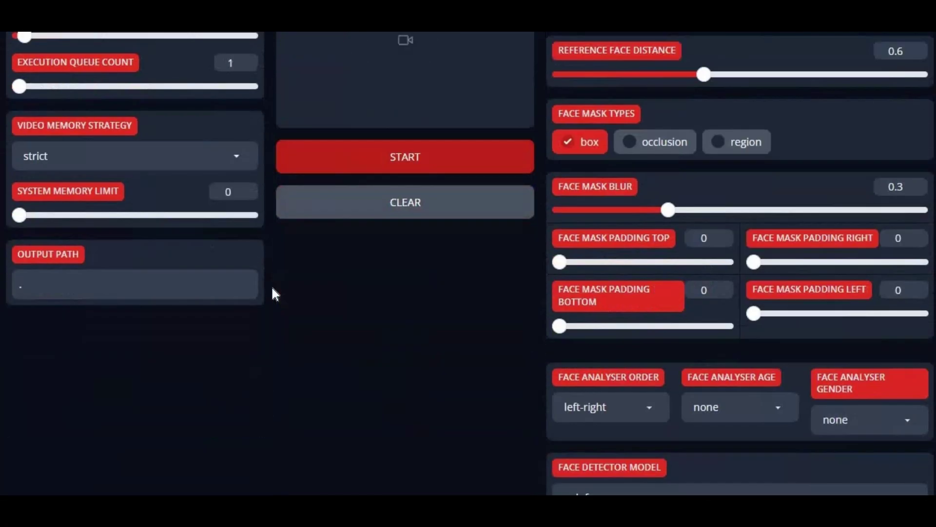
pyautogui.scroll(-4, 272, 292)
pyautogui.scroll(-3, 271, 293)
pyautogui.scroll(-4, 271, 292)
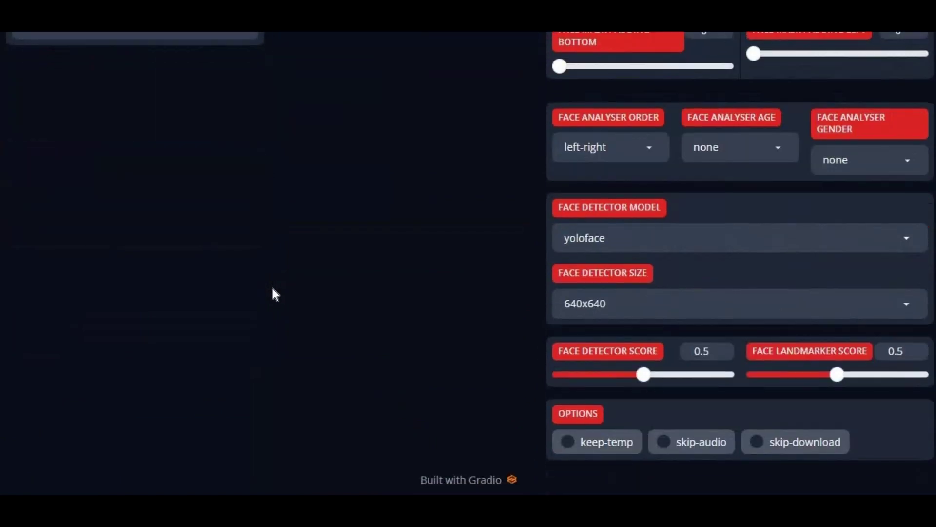
pyautogui.scroll(6, 271, 293)
pyautogui.scroll(6, 272, 292)
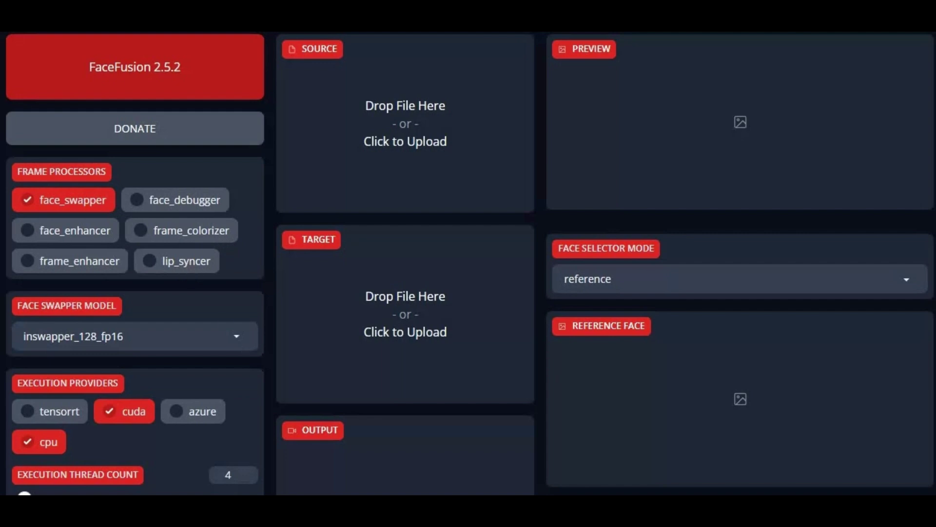
# Show the face swapper model list, with inswapper_128_fp16 still selected
pyautogui.click(236, 336)
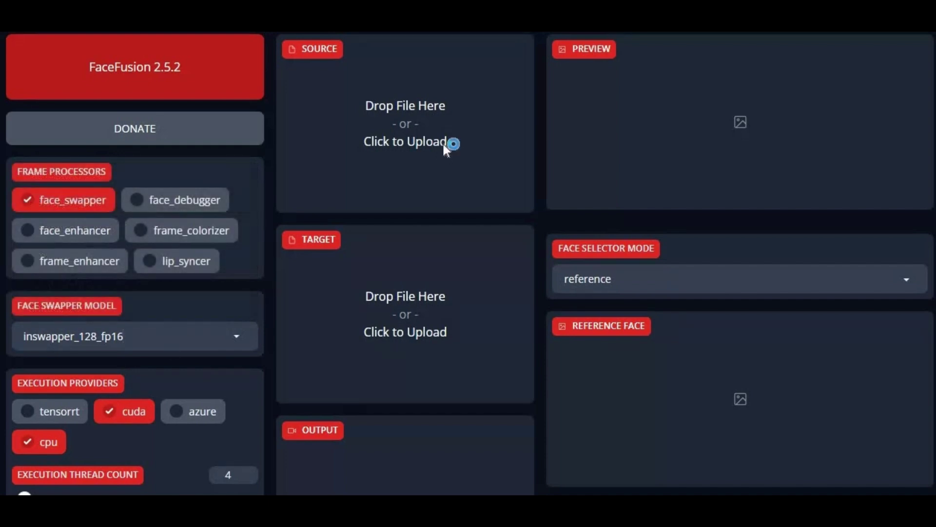
# Upload the blonde woman's ComfyUI portrait PNG as the source face
pyautogui.click(443, 144)
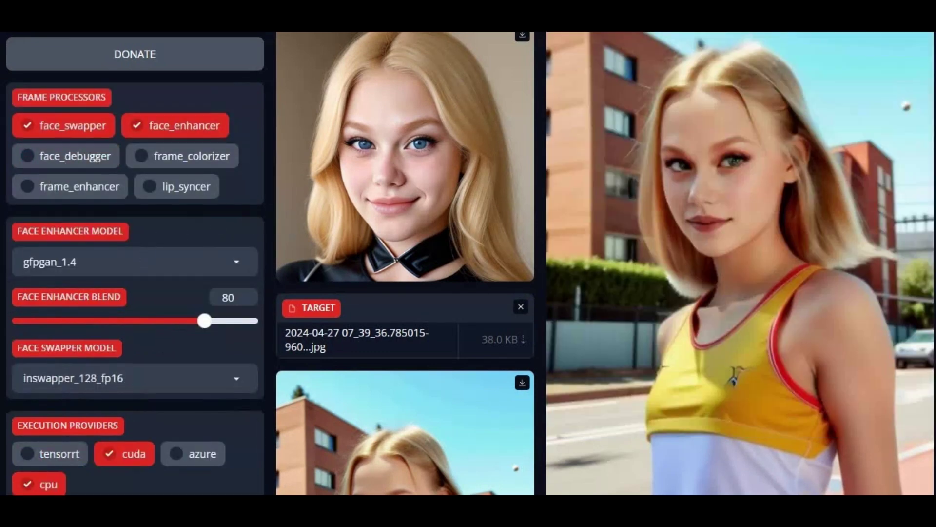
# Set the face enhancer model to restoreformer_plus_plus and start rendering the swapped image
pyautogui.click(132, 261)
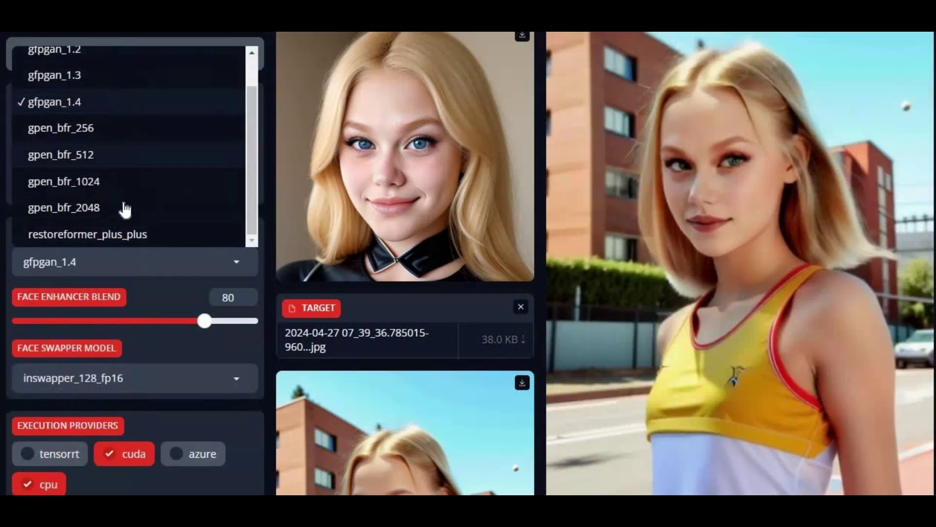
pyautogui.click(125, 236)
pyautogui.scroll(-10, 423, 338)
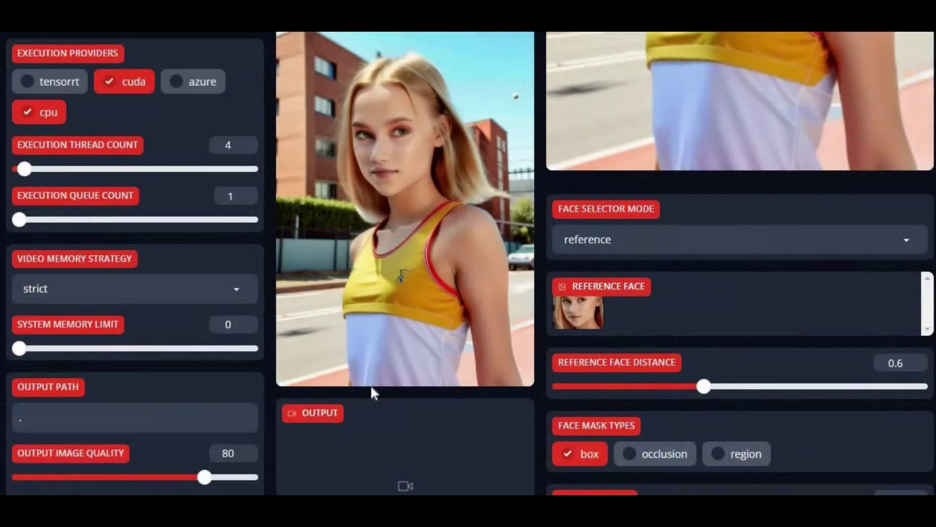
pyautogui.click(438, 305)
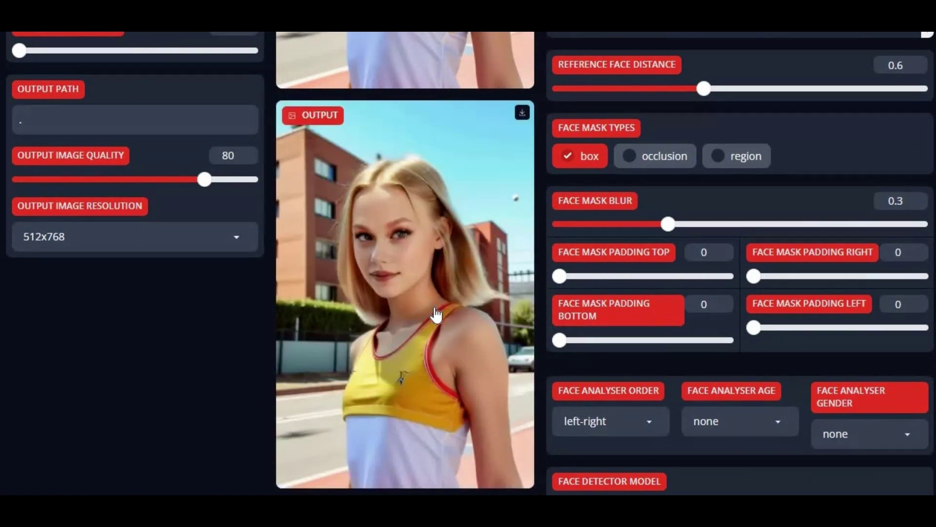
pyautogui.scroll(5, 437, 314)
pyautogui.scroll(5, 437, 314)
pyautogui.scroll(-5, 437, 315)
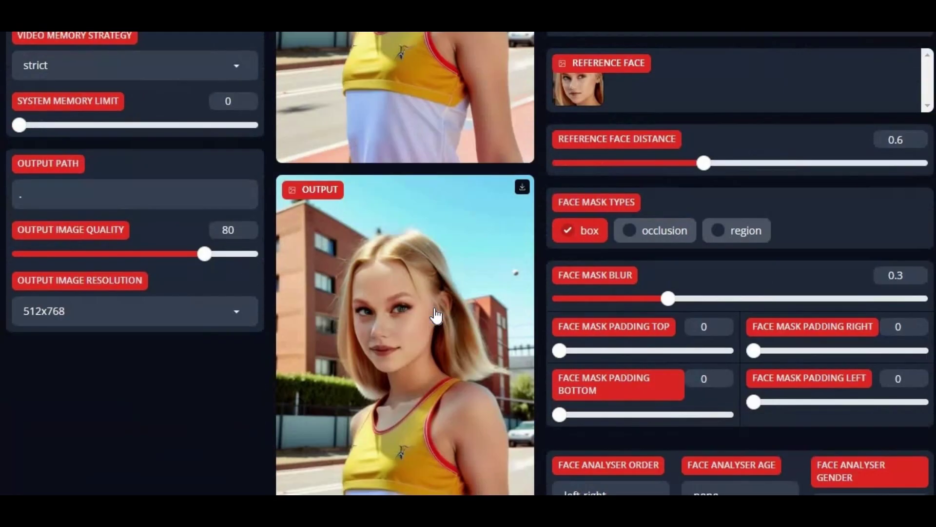
pyautogui.scroll(-4, 437, 315)
pyautogui.scroll(3, 436, 315)
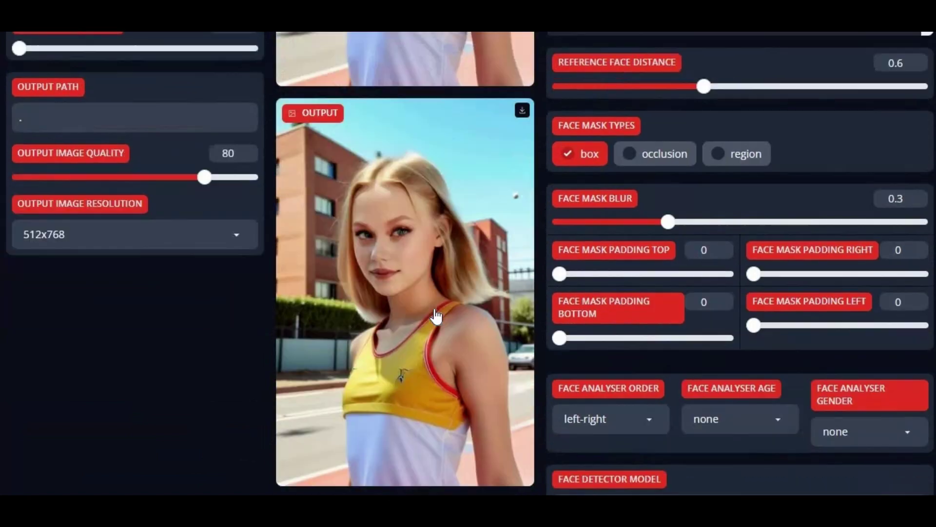
pyautogui.scroll(3, 437, 315)
pyautogui.scroll(4, 437, 315)
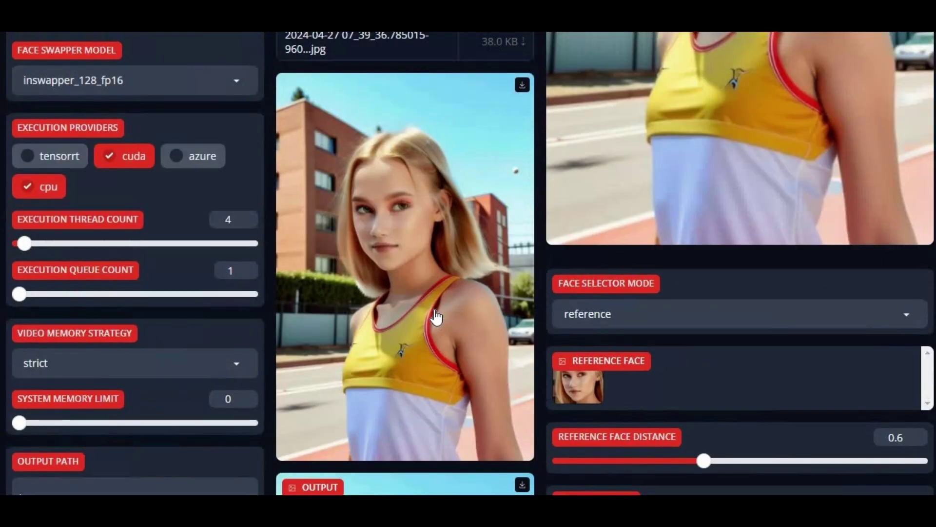
pyautogui.scroll(2, 436, 316)
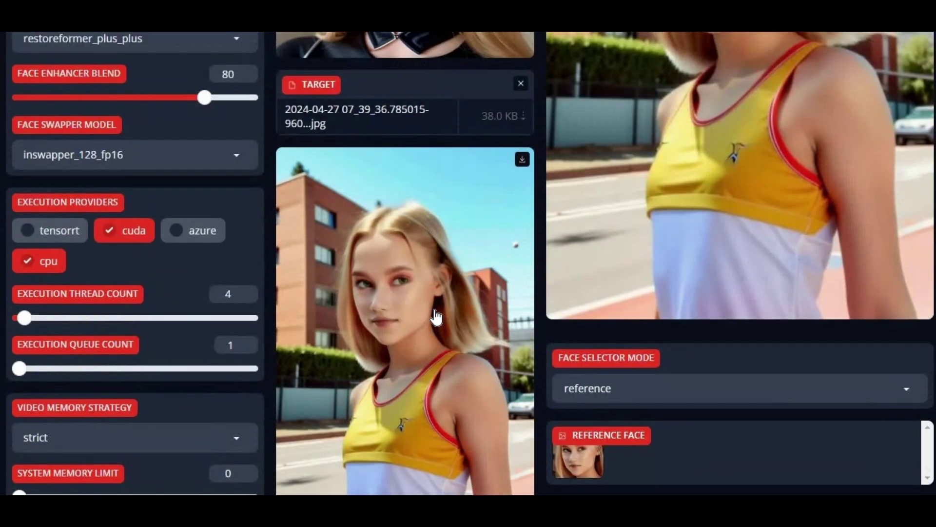
pyautogui.scroll(5, 437, 316)
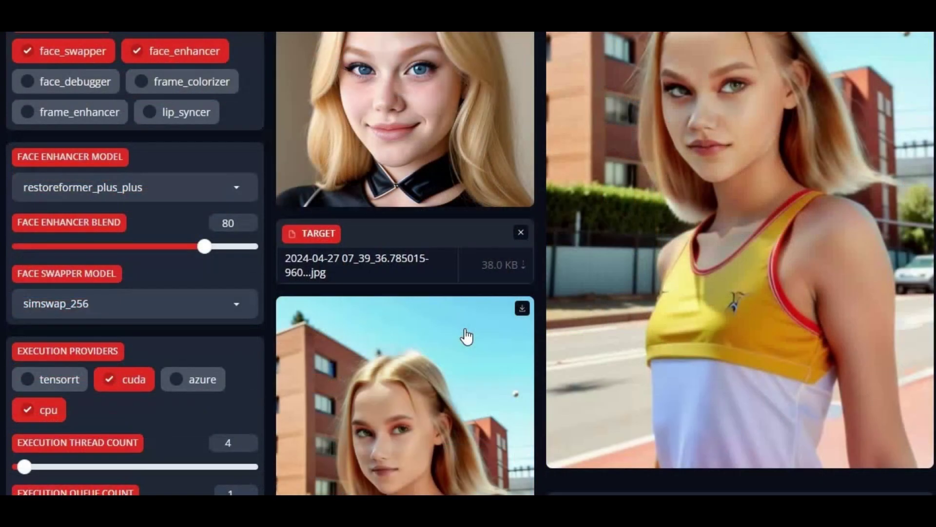
pyautogui.scroll(-5, 467, 336)
pyautogui.scroll(-5, 467, 336)
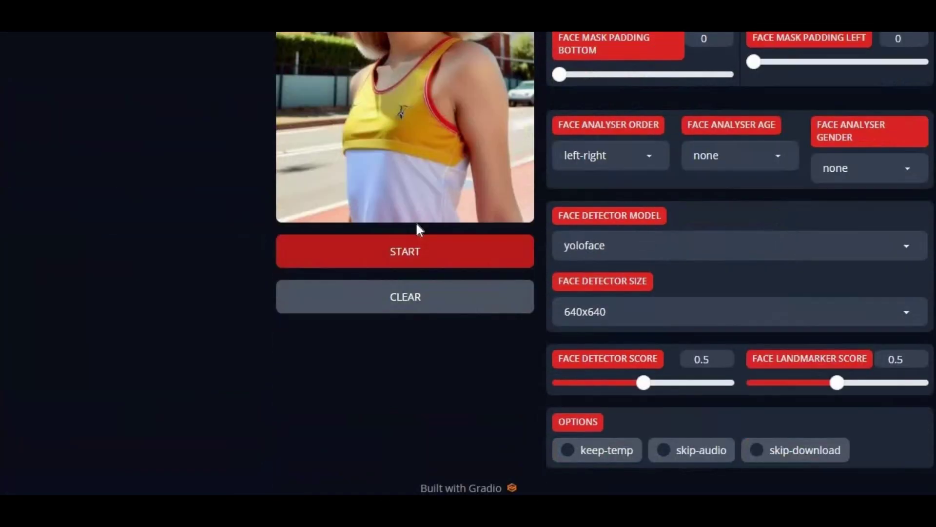
# Re-run the face swap using the simswap_256 swapper model
pyautogui.click(410, 245)
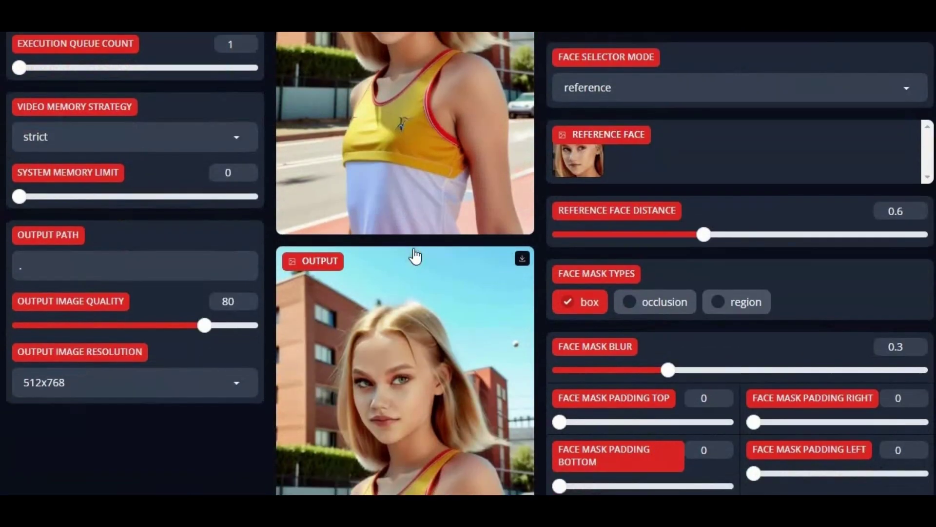
pyautogui.scroll(-1, 415, 255)
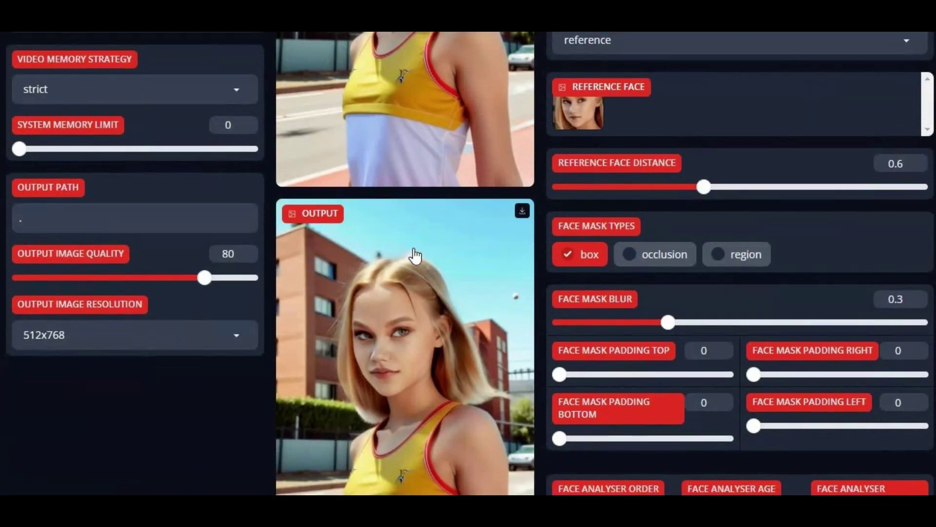
pyautogui.scroll(5, 416, 255)
pyautogui.scroll(5, 416, 255)
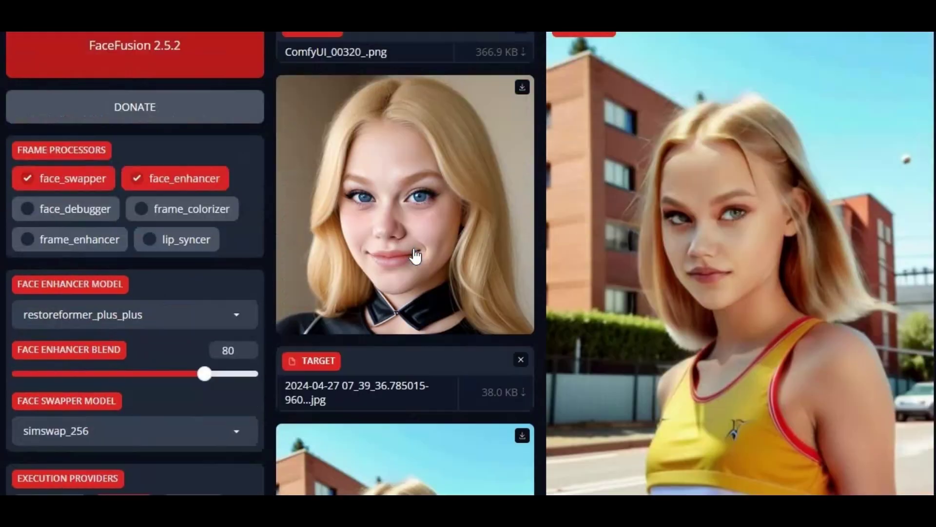
pyautogui.scroll(3, 416, 255)
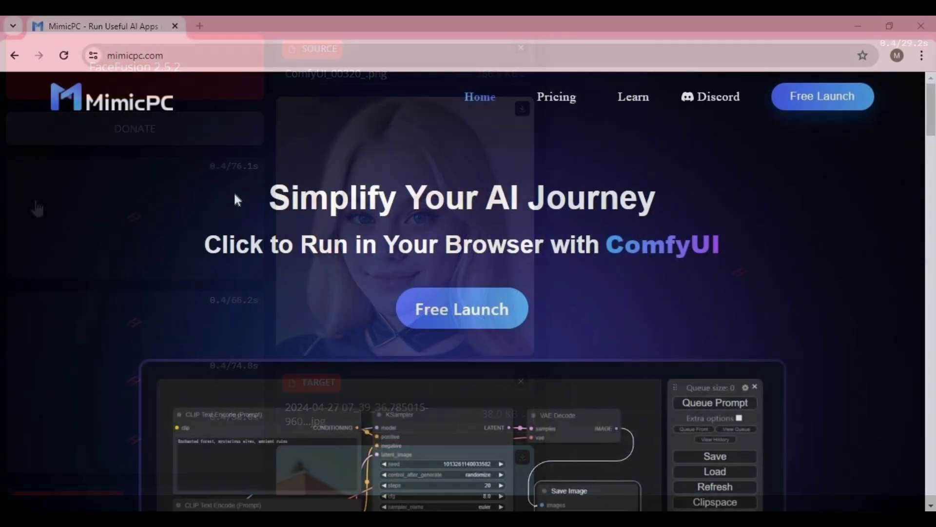
pyautogui.scroll(-3, 253, 233)
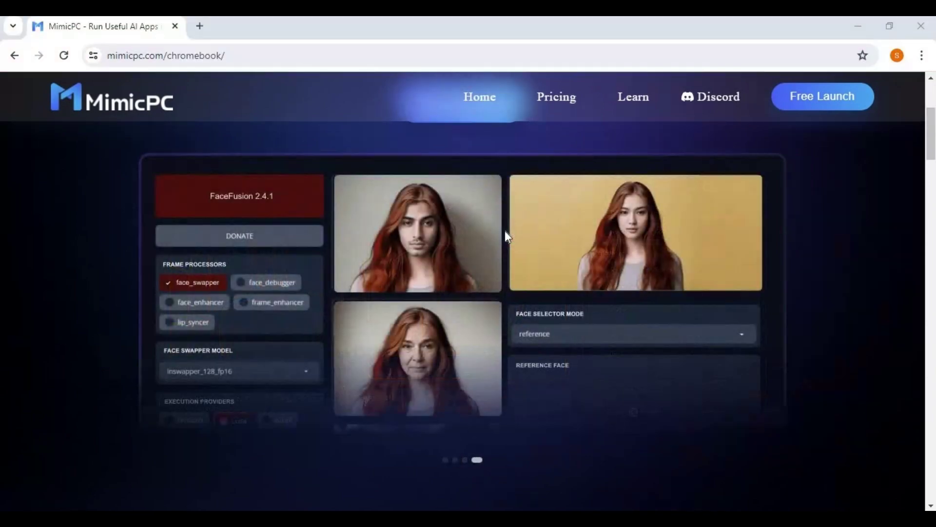
pyautogui.scroll(-5, 505, 231)
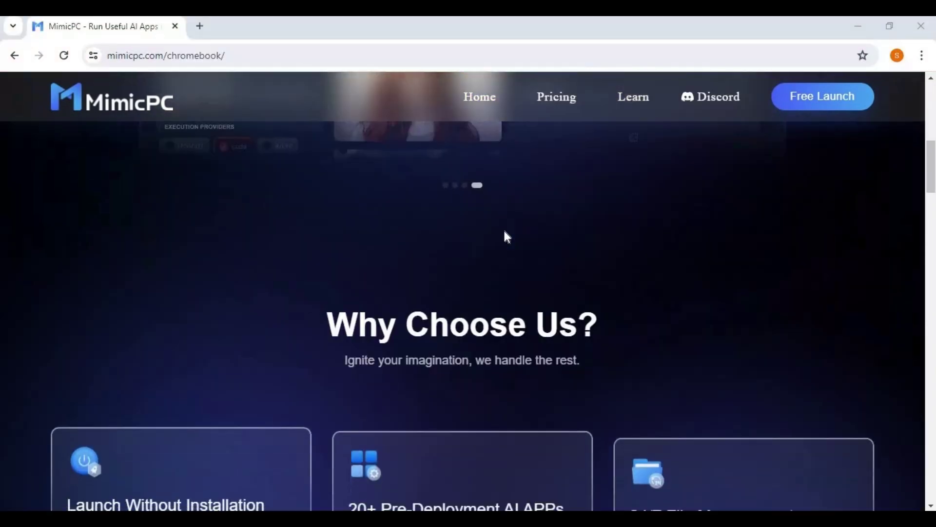
pyautogui.scroll(-5, 503, 228)
pyautogui.scroll(-1, 504, 227)
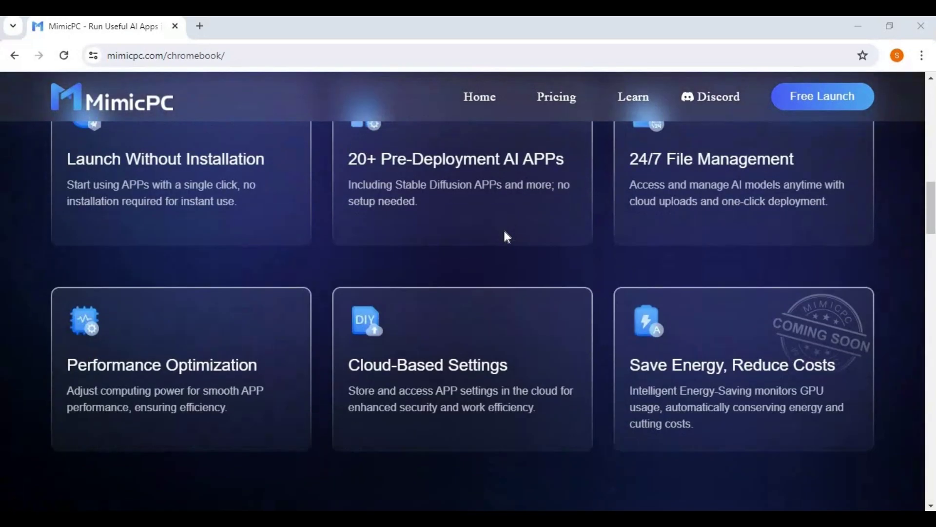
pyautogui.scroll(1, 504, 229)
pyautogui.scroll(-1, 504, 229)
pyautogui.scroll(-4, 501, 228)
pyautogui.scroll(-3, 501, 228)
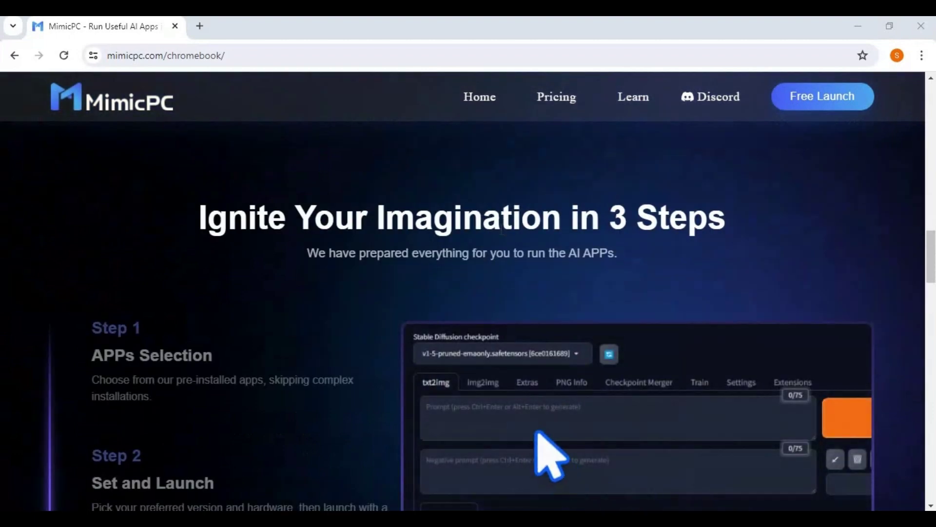
pyautogui.scroll(-1, 501, 228)
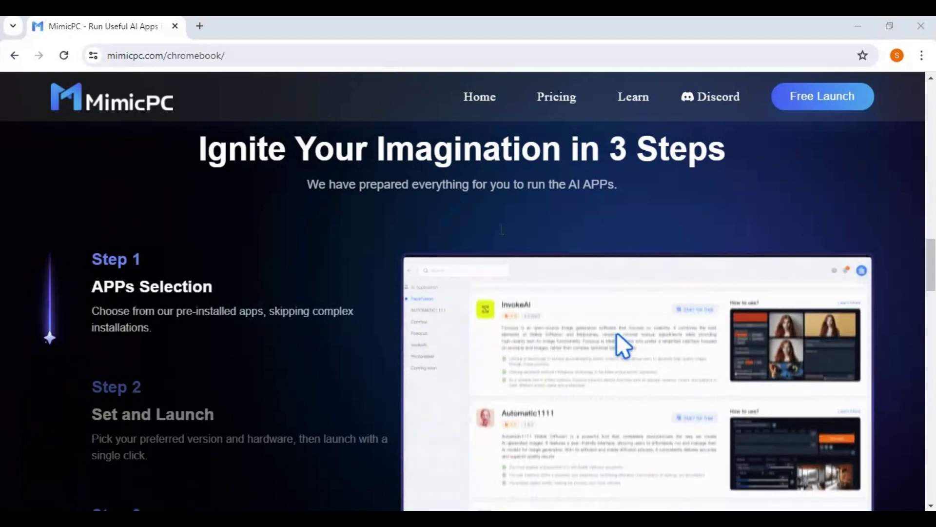
pyautogui.scroll(-2, 501, 228)
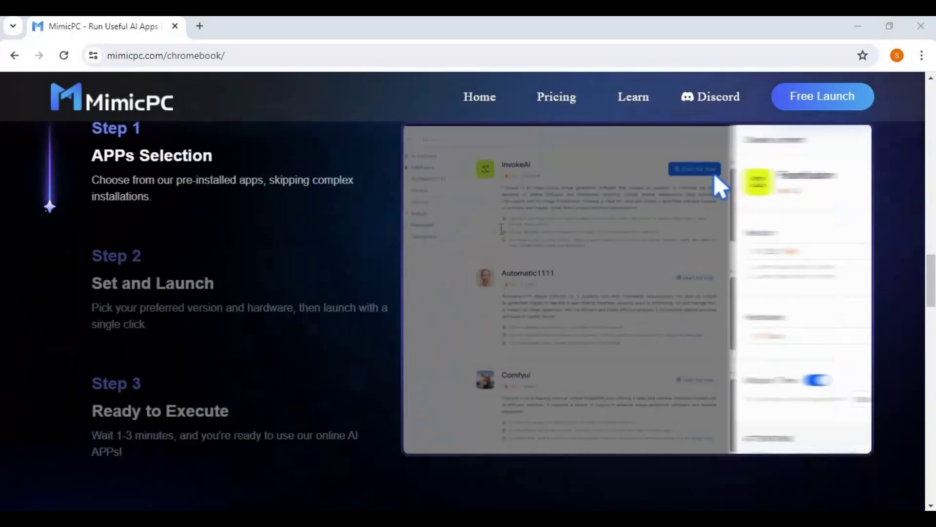
pyautogui.scroll(1, 501, 228)
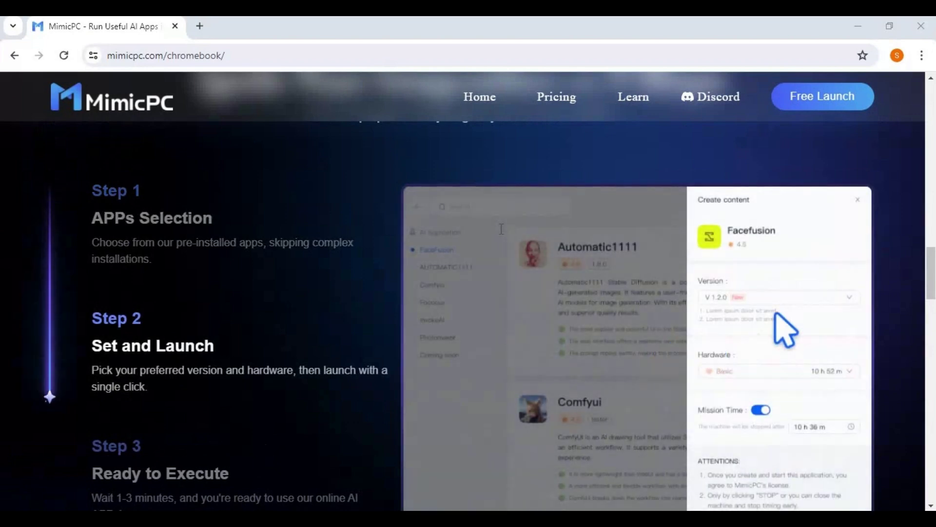
pyautogui.scroll(1, 501, 228)
pyautogui.scroll(-3, 502, 229)
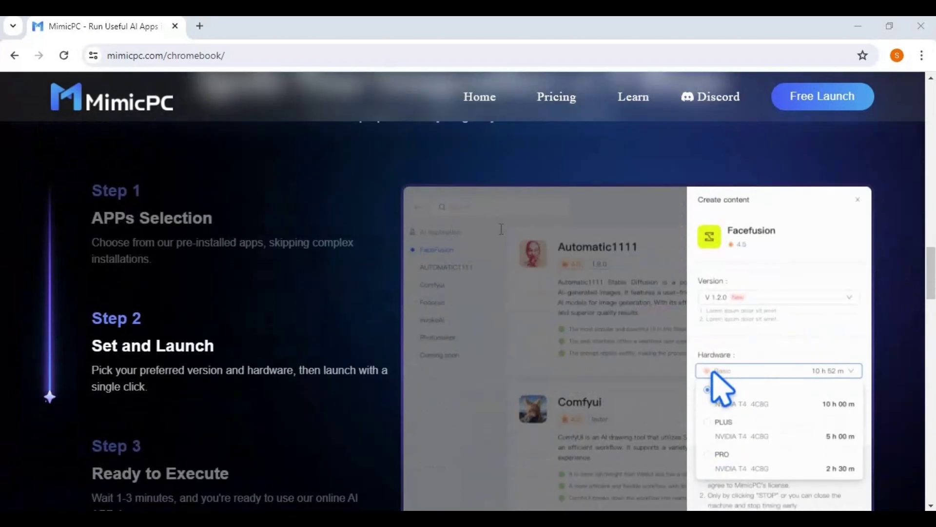
pyautogui.scroll(3, 502, 229)
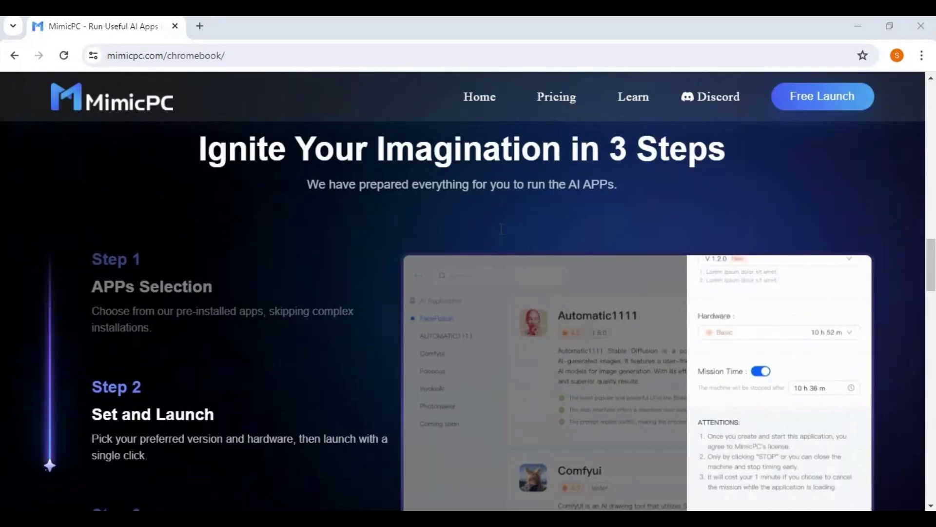
pyautogui.moveTo(932, 252); pyautogui.dragTo(933, 329)
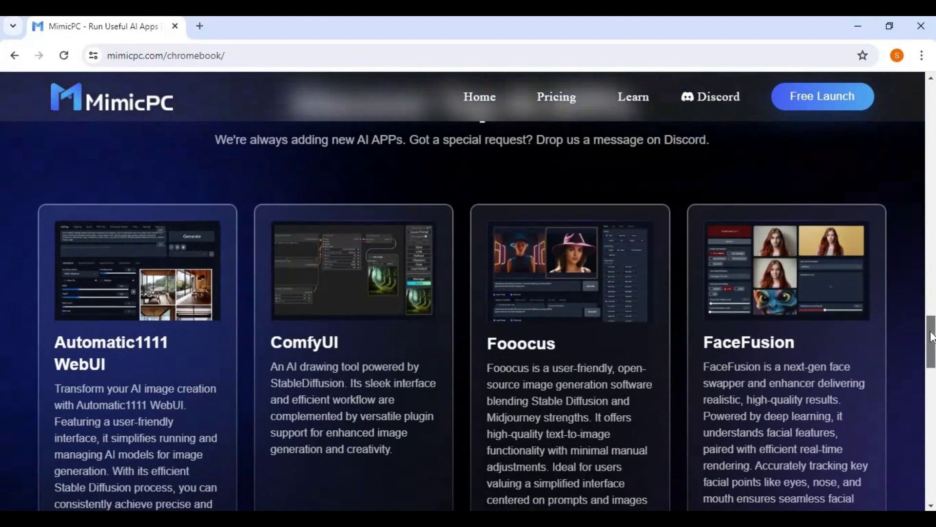
pyautogui.moveTo(932, 330); pyautogui.dragTo(932, 336)
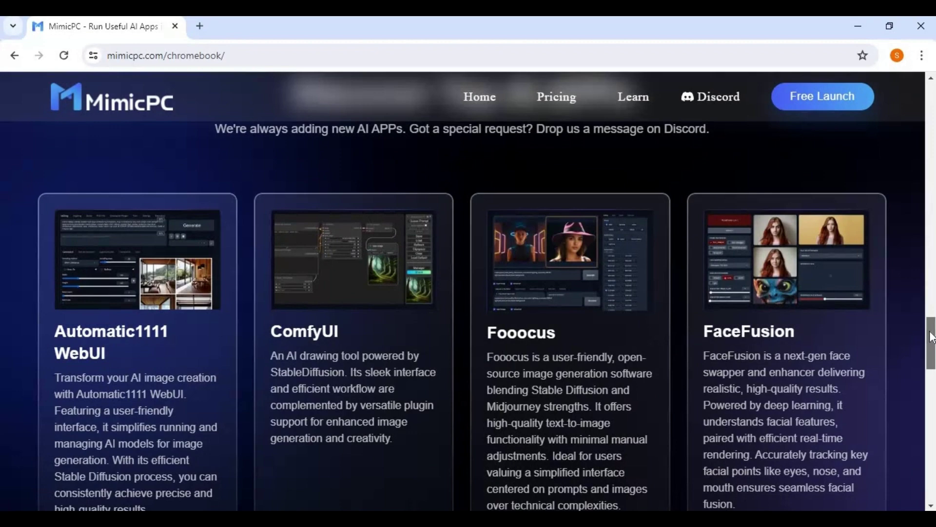
pyautogui.moveTo(932, 340); pyautogui.dragTo(933, 379)
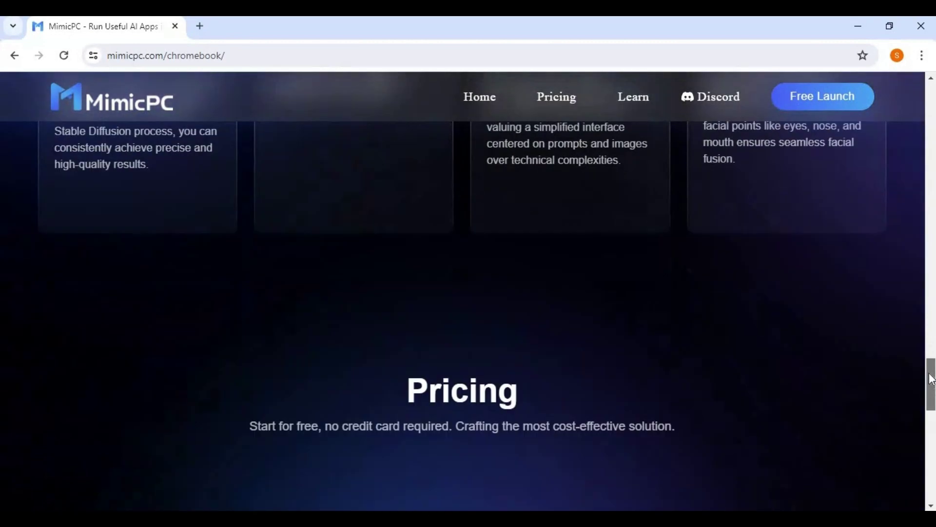
pyautogui.moveTo(932, 379); pyautogui.dragTo(929, 423)
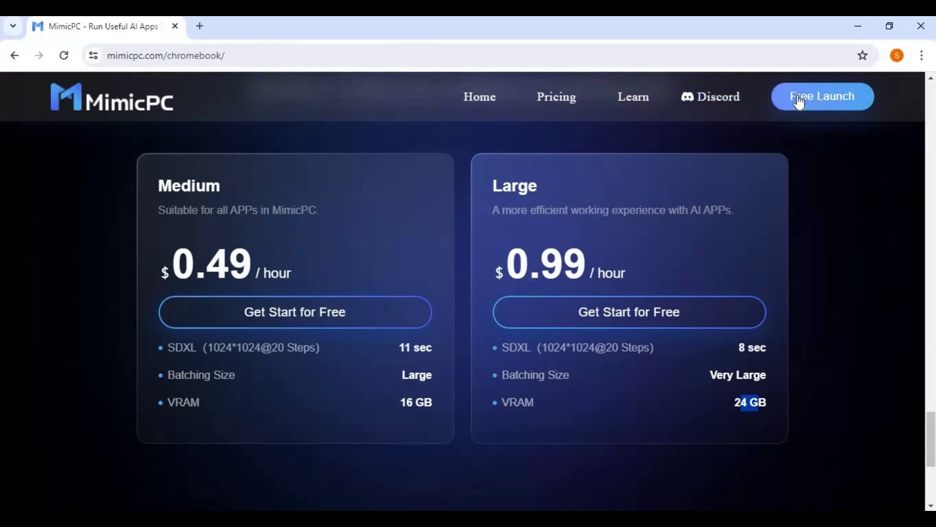
# Sign in to MimicPC with the existing Google account and approve sharing account details
pyautogui.click(818, 96)
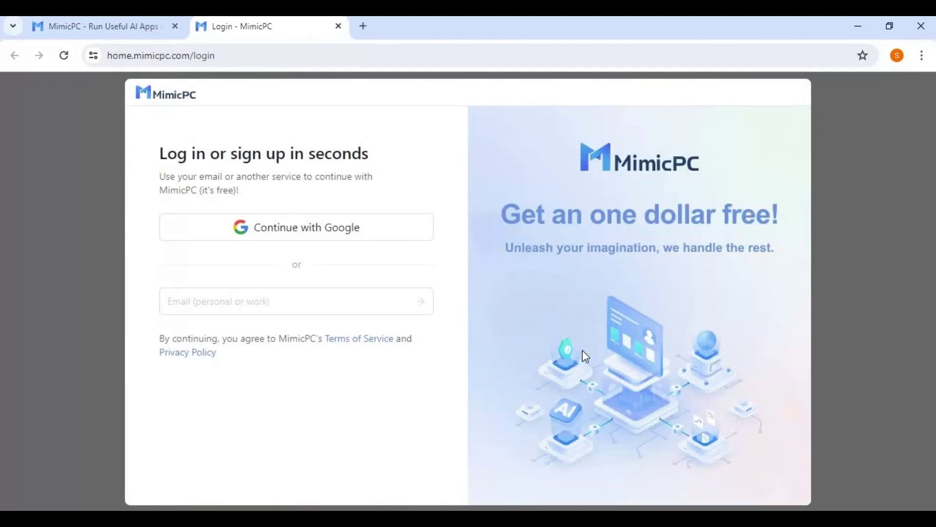
pyautogui.click(261, 305)
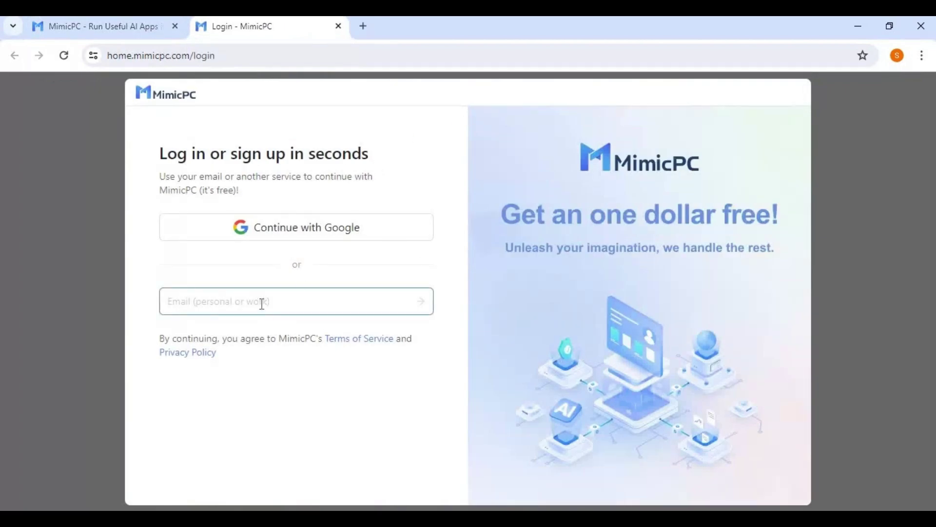
pyautogui.click(333, 227)
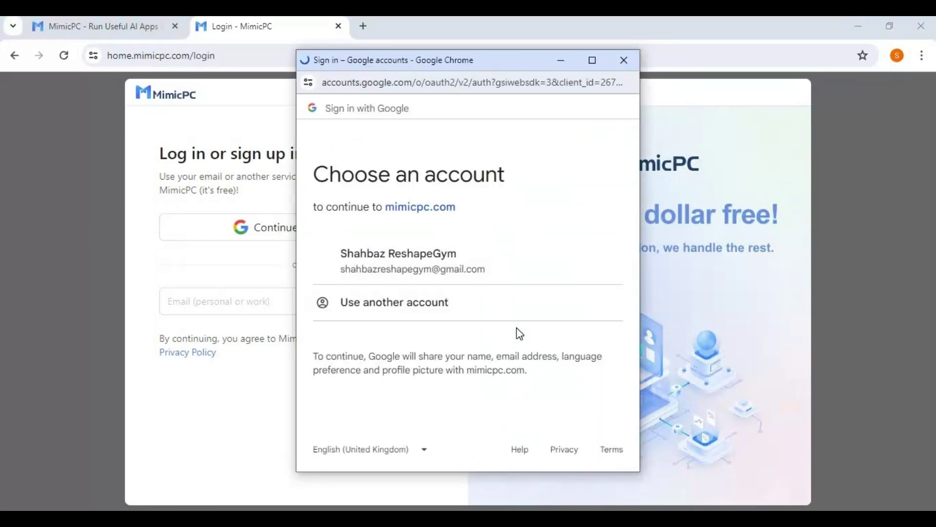
pyautogui.click(421, 261)
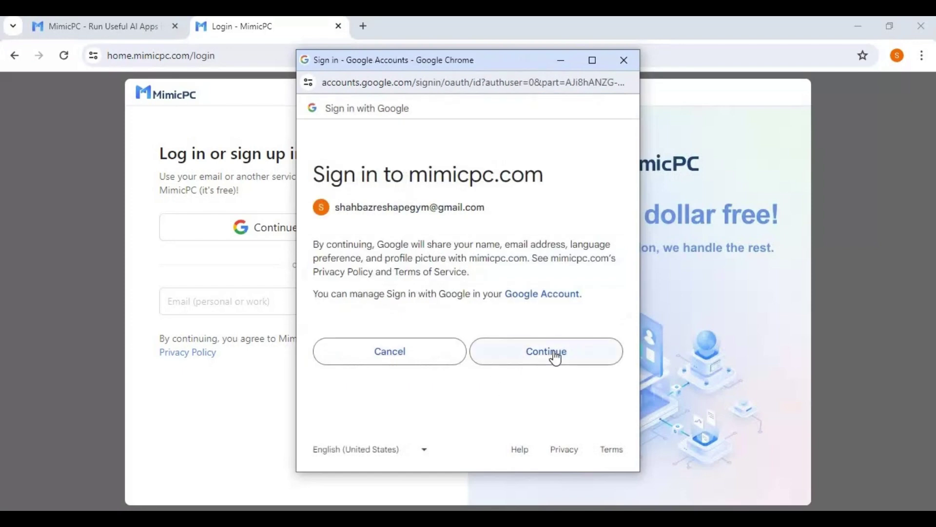
pyautogui.click(551, 351)
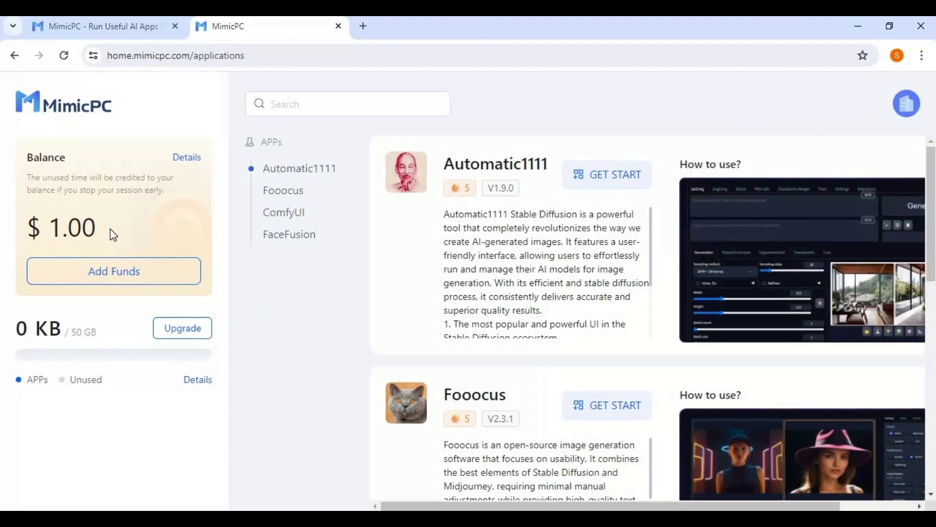
# View the Add Funds options ($10–$200, PayPal or Stripe) and close them without paying
pyautogui.click(106, 271)
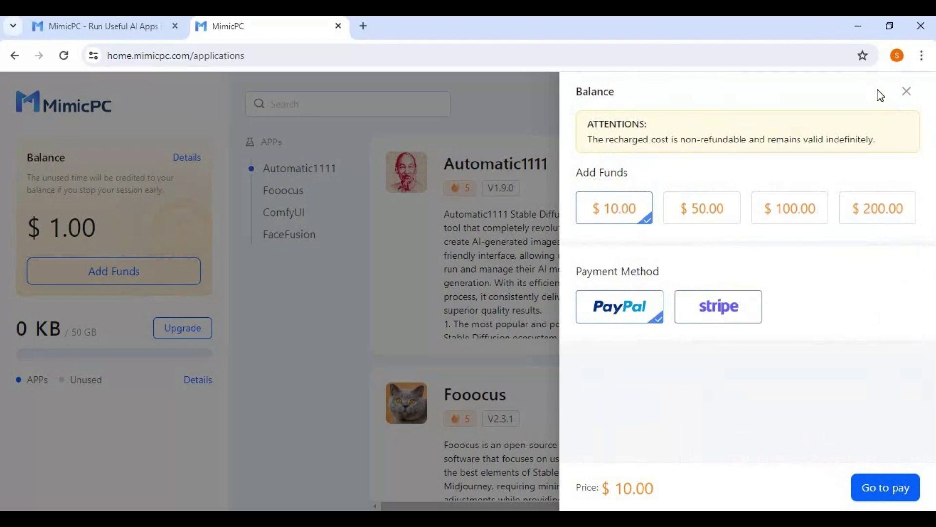
pyautogui.click(906, 90)
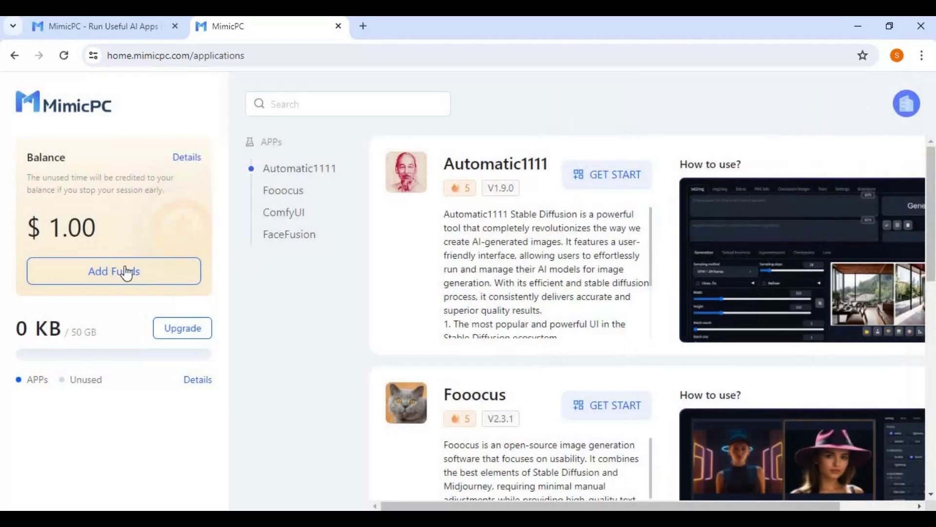
pyautogui.scroll(-3, 410, 311)
pyautogui.scroll(-3, 435, 315)
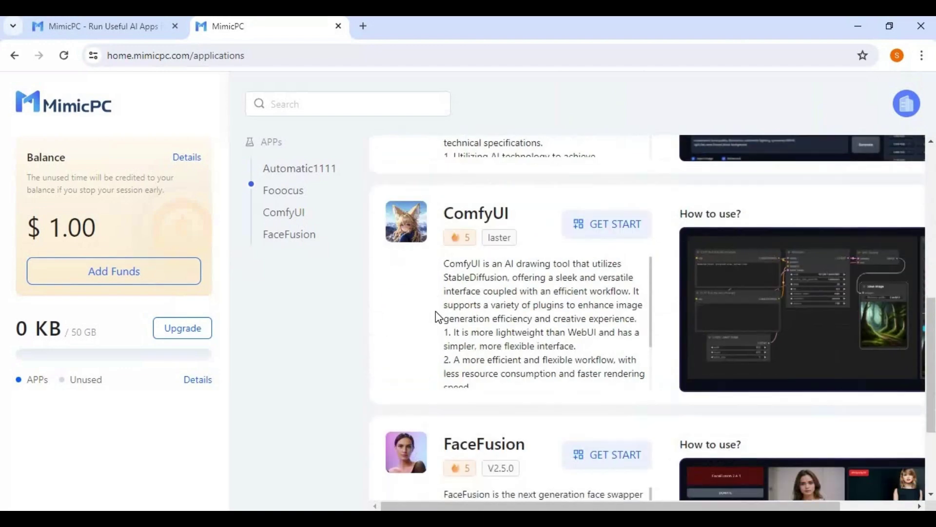
pyautogui.scroll(-2, 435, 311)
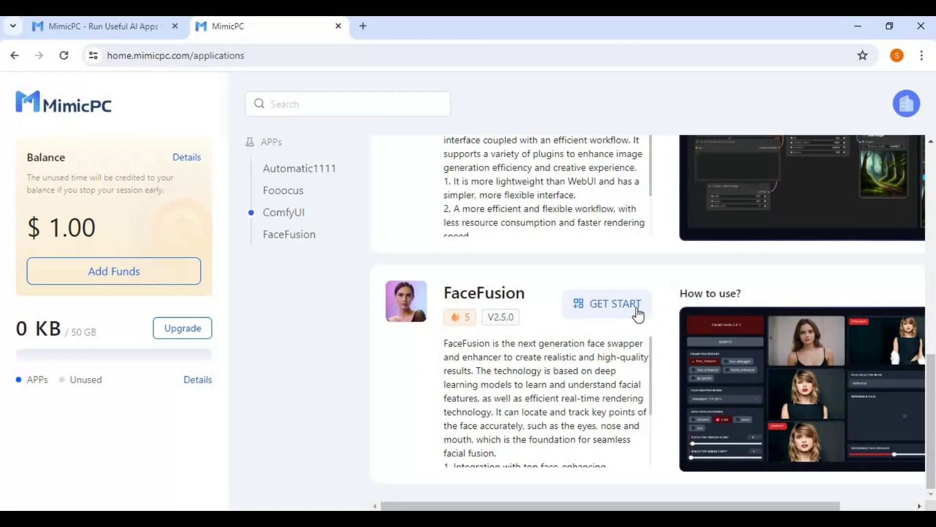
# Create and start a FaceFusion V2.5.0 machine on Medium hardware for 30 minutes
pyautogui.click(619, 308)
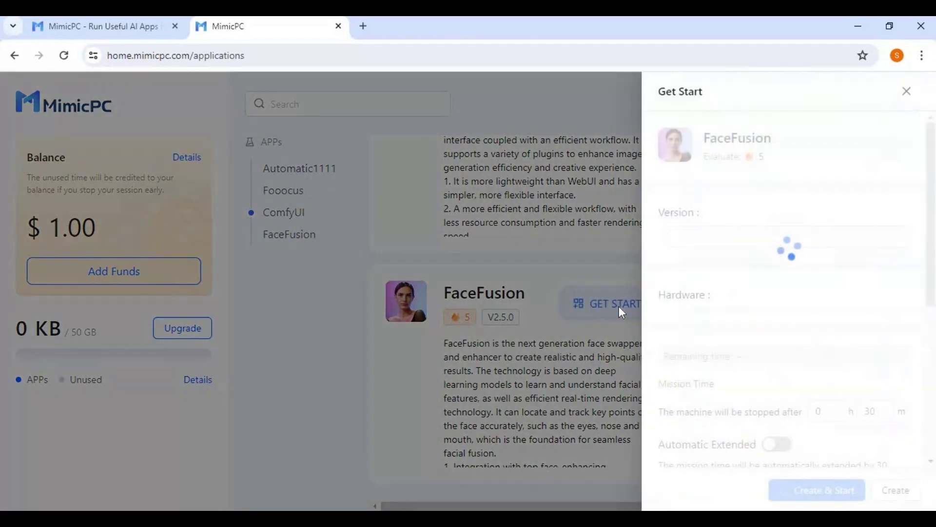
pyautogui.click(706, 238)
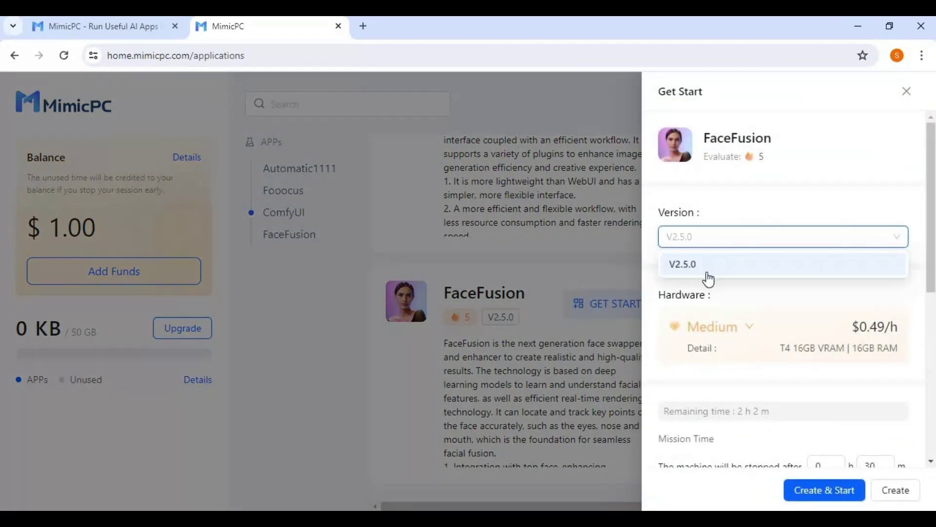
pyautogui.click(770, 297)
pyautogui.scroll(-4, 768, 316)
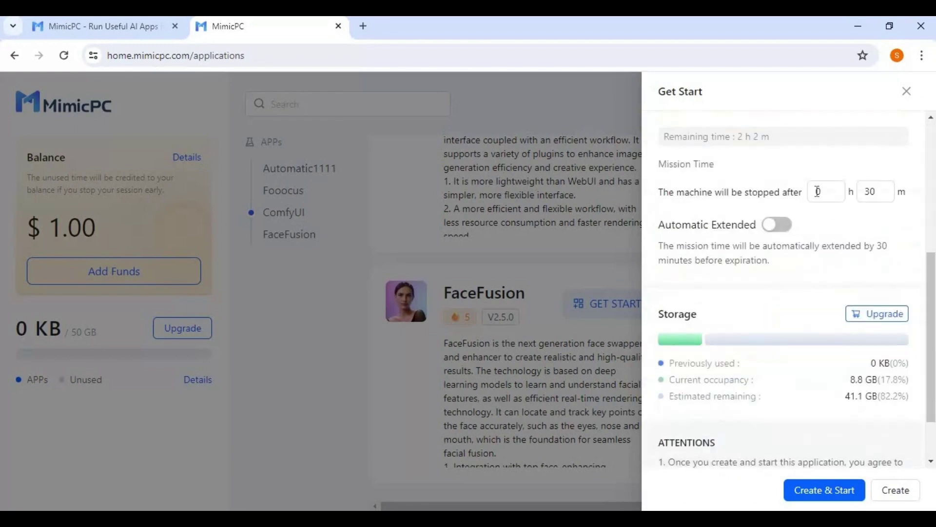
pyautogui.scroll(-3, 805, 294)
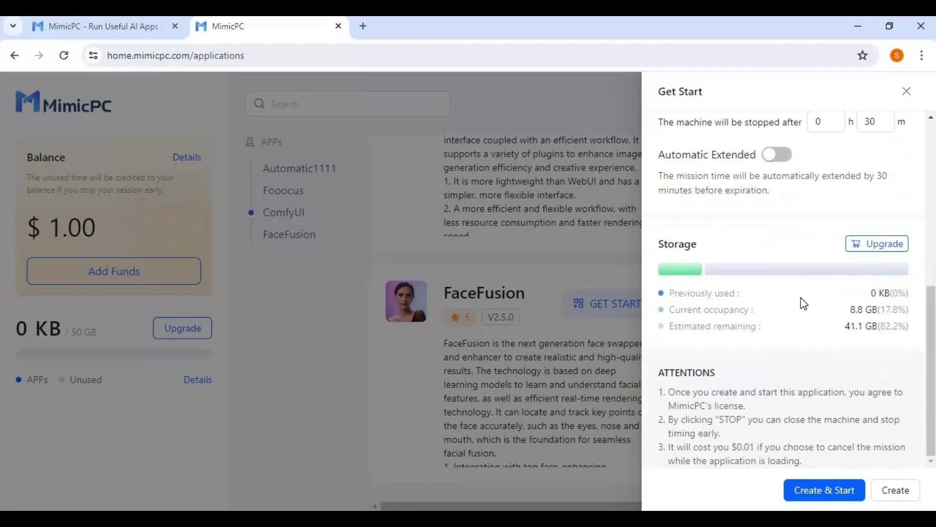
pyautogui.click(829, 492)
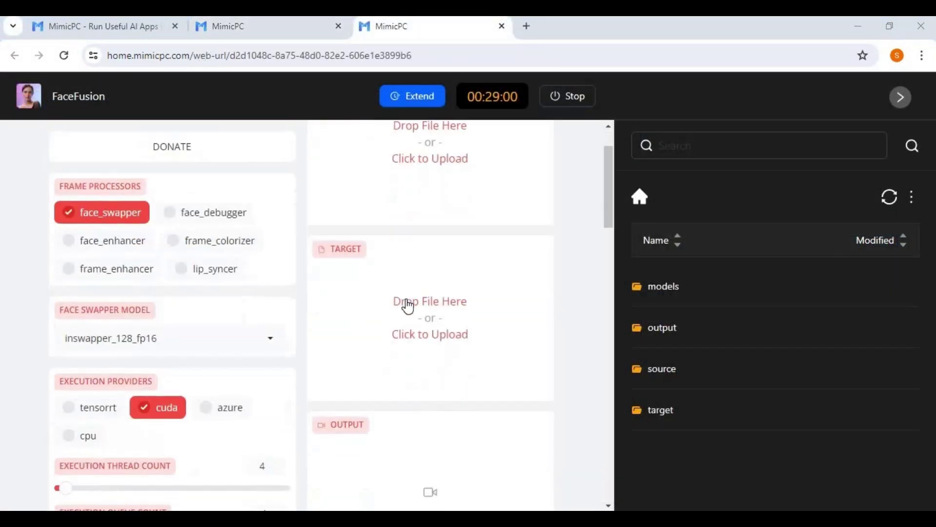
pyautogui.scroll(-5, 407, 304)
pyautogui.scroll(-5, 407, 304)
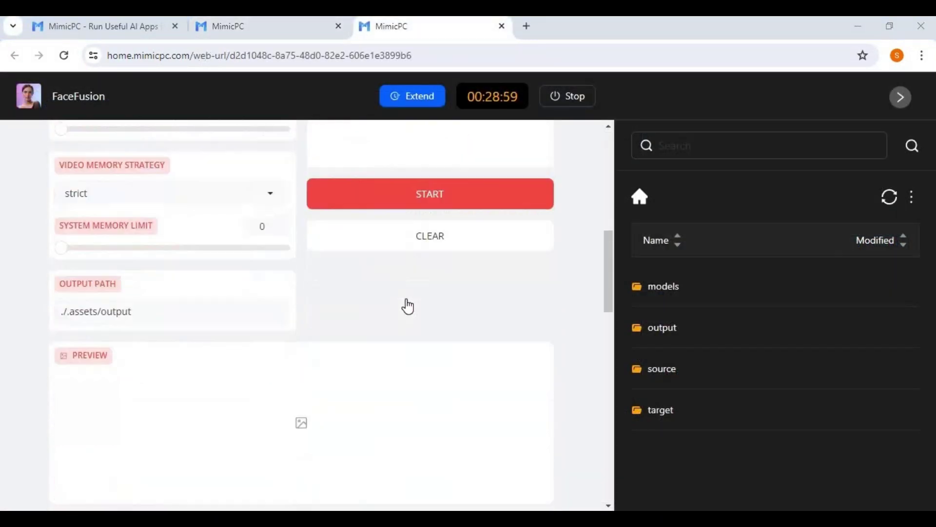
pyautogui.scroll(-5, 407, 304)
pyautogui.scroll(-3, 407, 304)
pyautogui.scroll(-5, 408, 305)
pyautogui.scroll(-2, 409, 305)
pyautogui.scroll(-3, 408, 305)
pyautogui.scroll(-6, 408, 304)
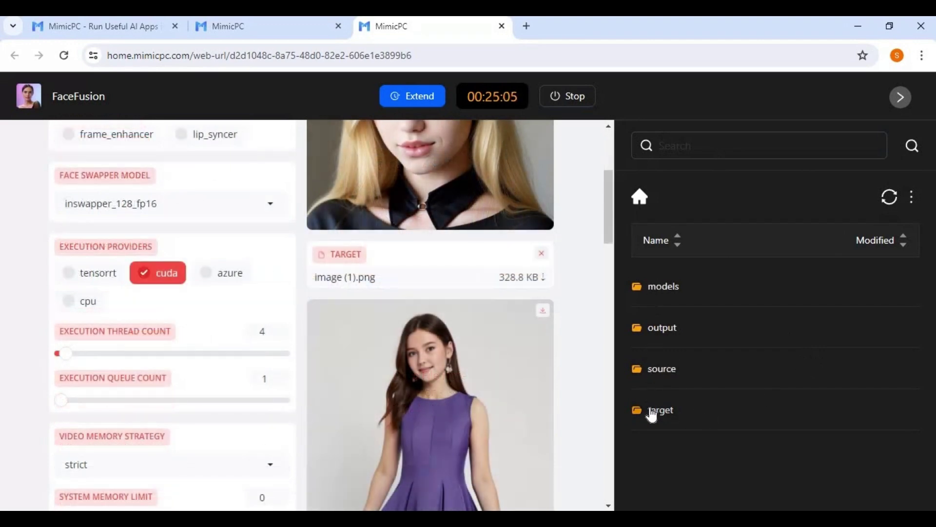
# Stop the FaceFusion machine, confirm with Yes, and relaunch it with Operate
pyautogui.click(572, 97)
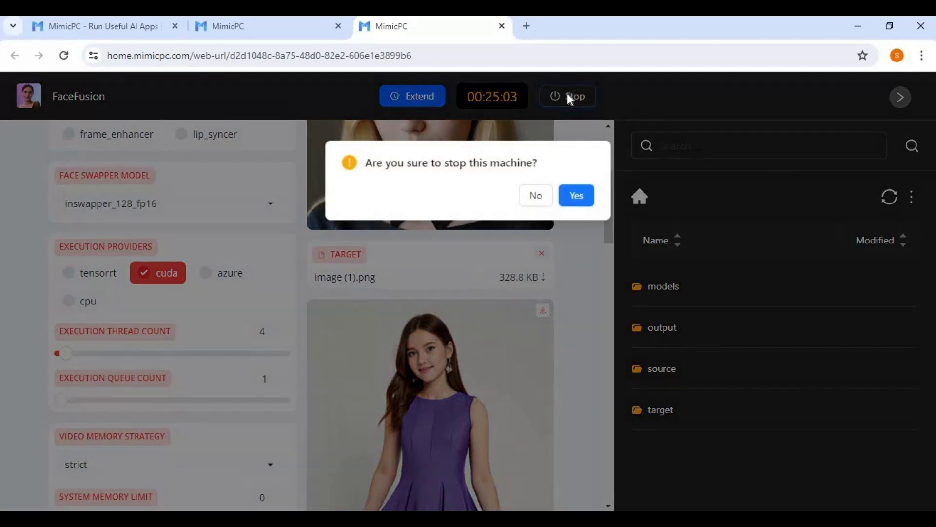
pyautogui.click(577, 195)
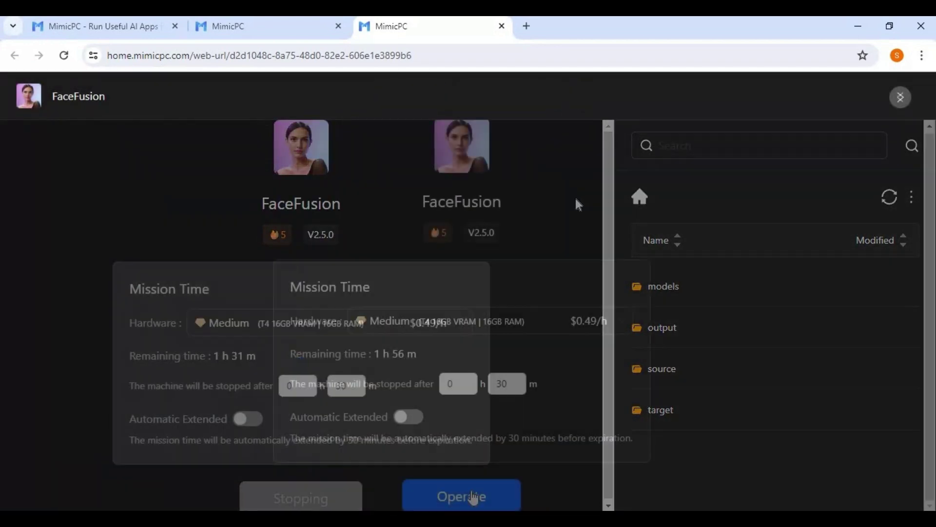
pyautogui.click(472, 496)
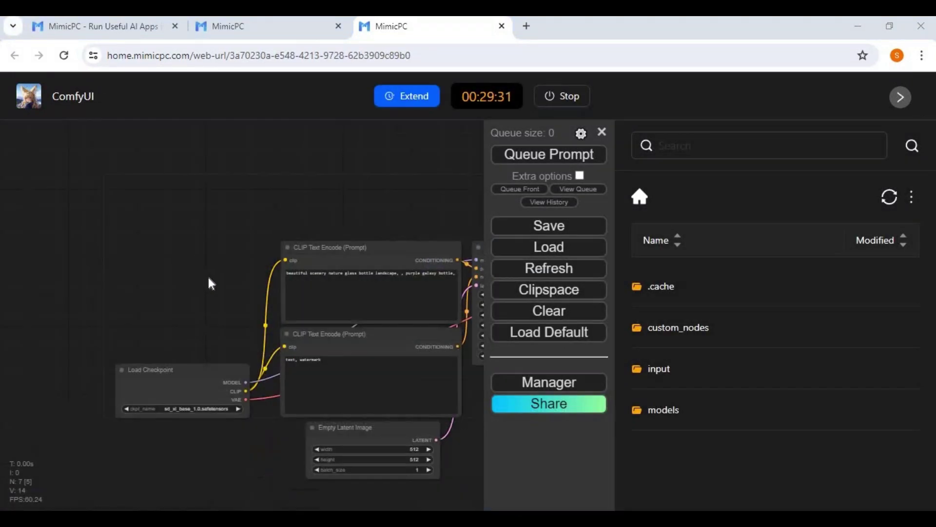
# Pan the node graph to the decode and save nodes, then queue the default workflow
pyautogui.moveTo(209, 277); pyautogui.dragTo(39, 237)
pyautogui.scroll(-2, 414, 374)
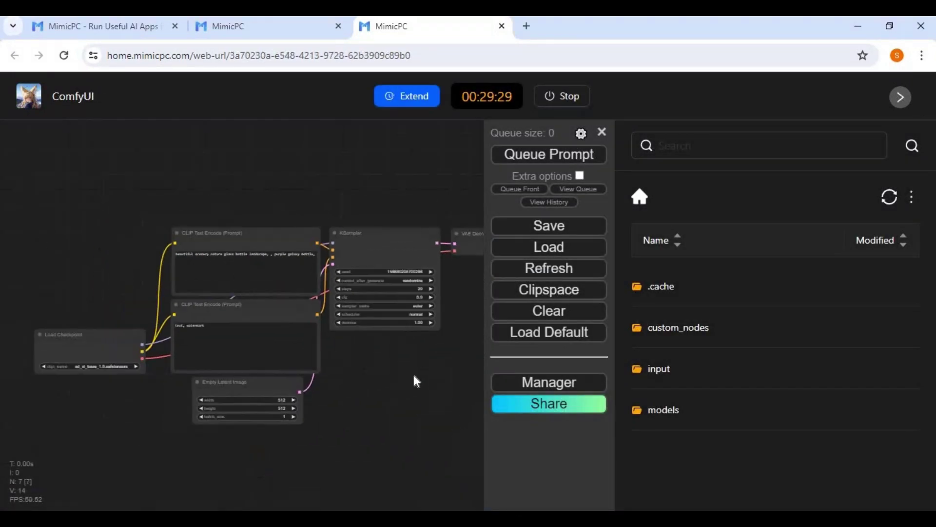
pyautogui.scroll(-2, 274, 361)
pyautogui.moveTo(274, 360)
pyautogui.mouseDown()
pyautogui.moveTo(339, 355)
pyautogui.moveTo(410, 384)
pyautogui.mouseUp()
pyautogui.scroll(1, 388, 366)
pyautogui.scroll(1, 410, 384)
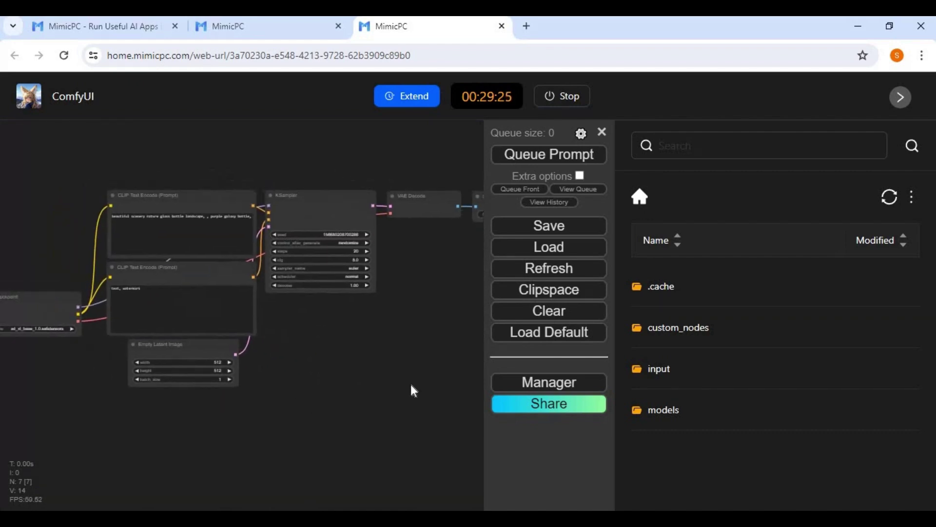
pyautogui.click(570, 155)
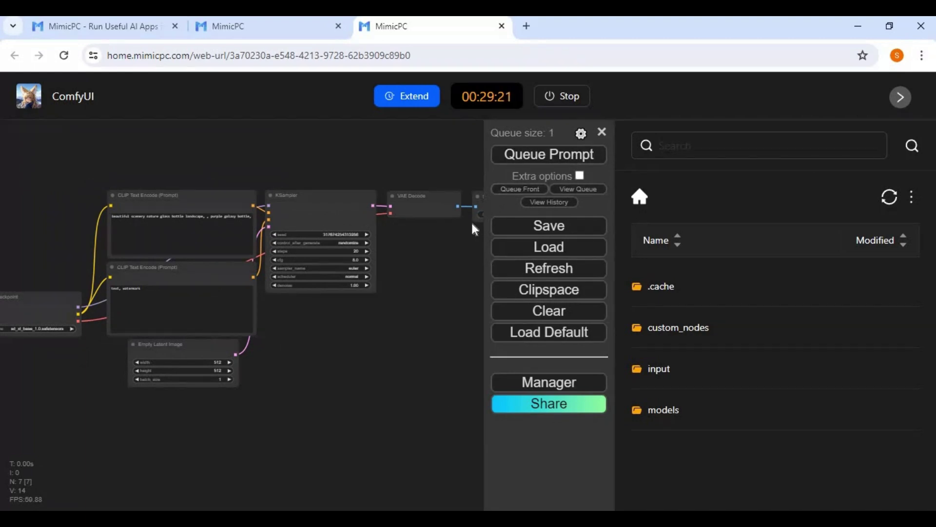